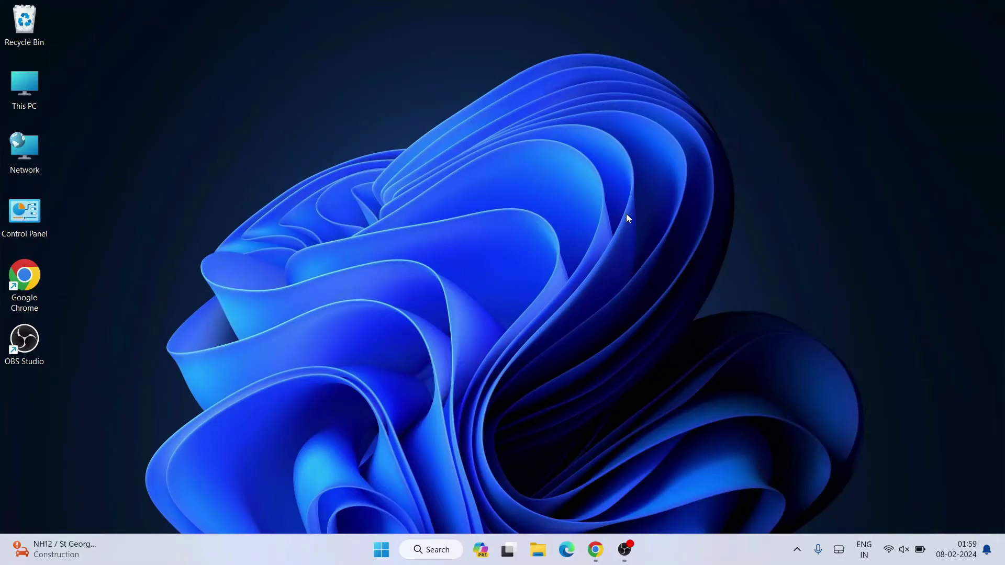
Bring back Chrome and review the python.org downloads page address
{"action": "left_click", "coordinate": [595, 549]}
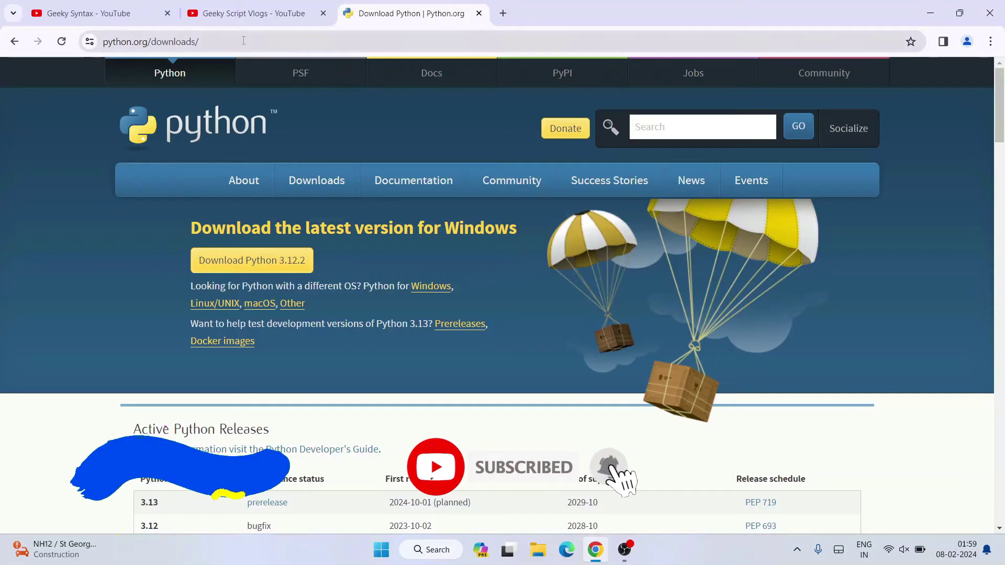
{"action": "left_click", "coordinate": [244, 41]}
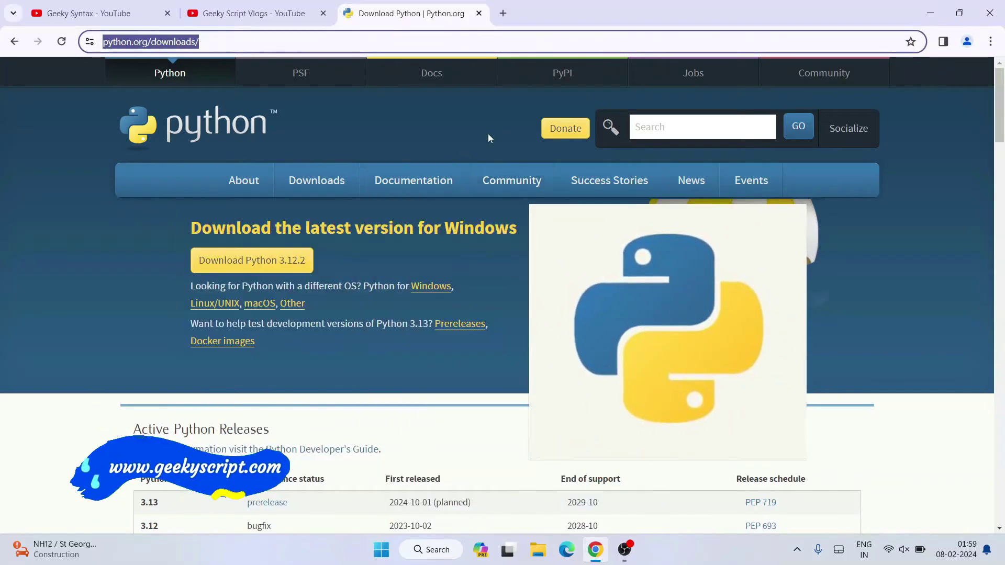
{"action": "left_click", "coordinate": [131, 284]}
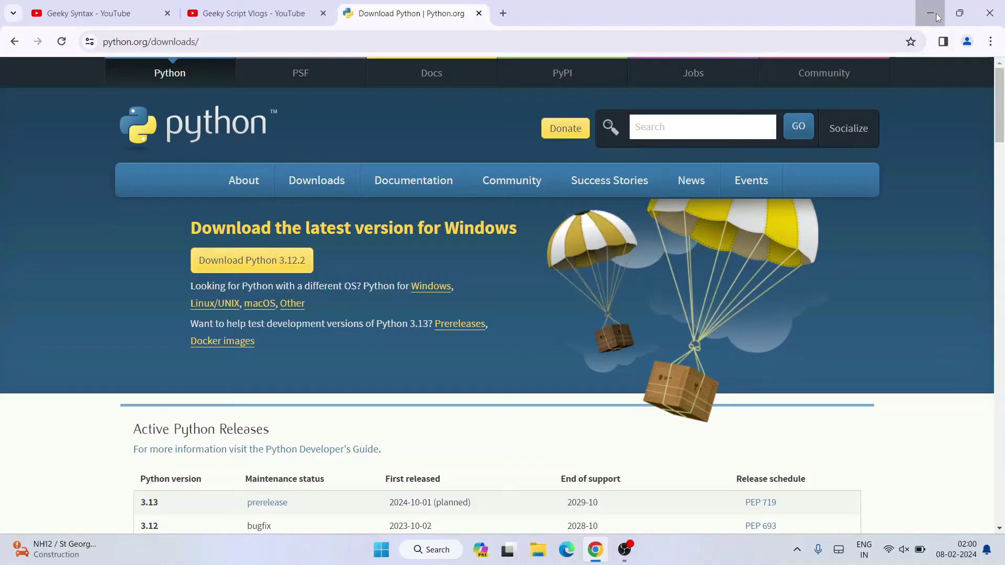
Minimize Chrome and launch Command Prompt from a cmd search
{"action": "left_click", "coordinate": [934, 13]}
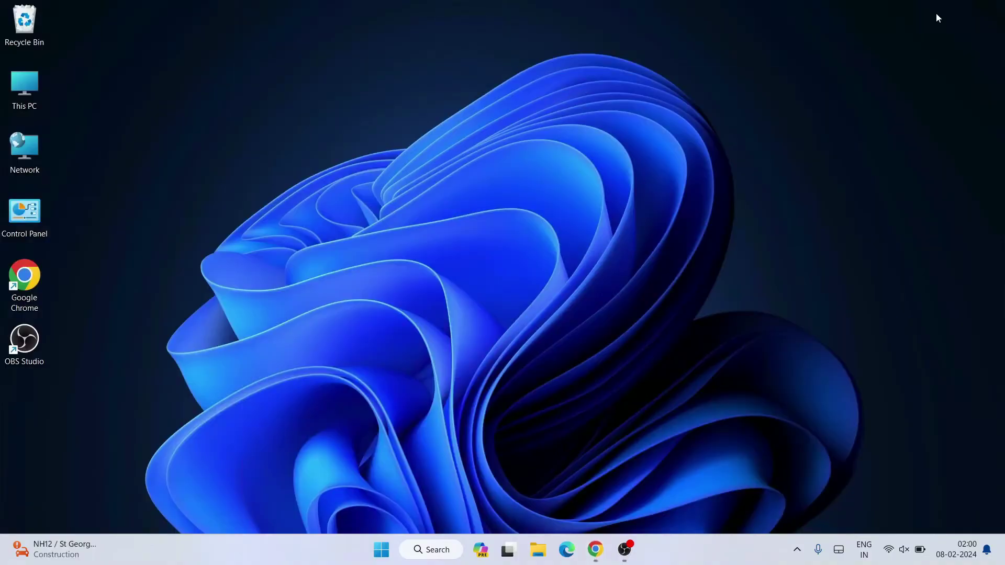
{"action": "left_click", "coordinate": [430, 550]}
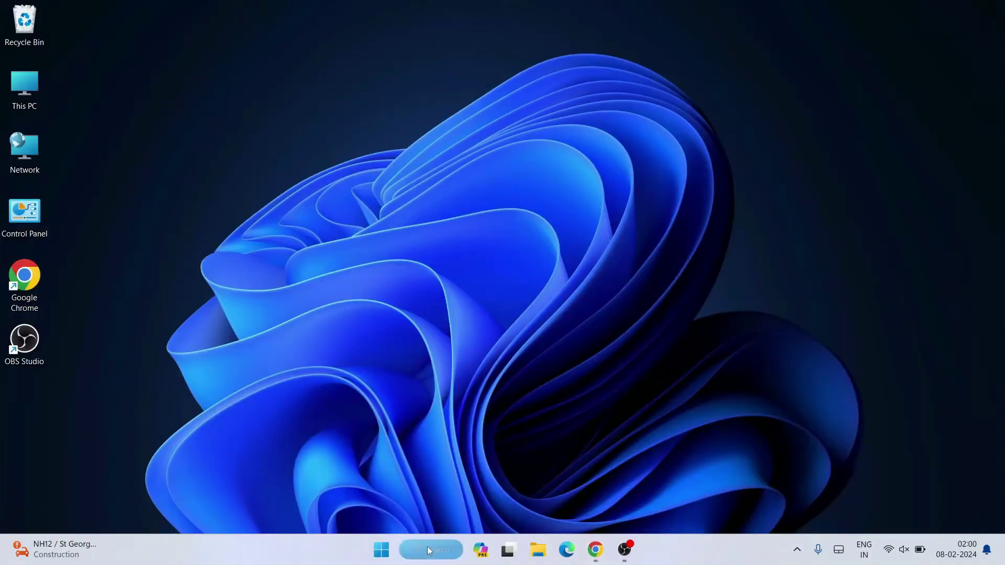
{"action": "type", "text": "cm"}
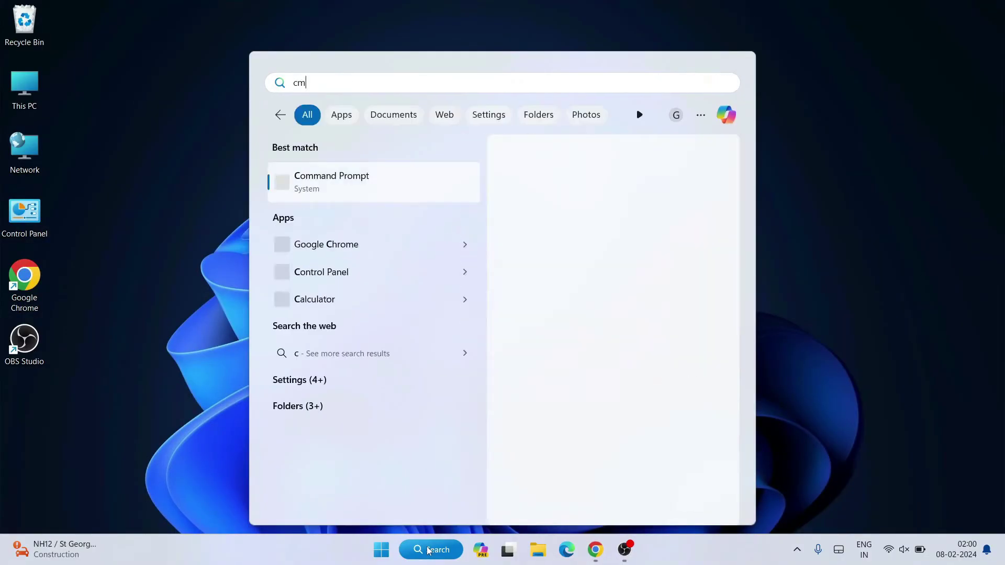
{"action": "type", "text": "d"}
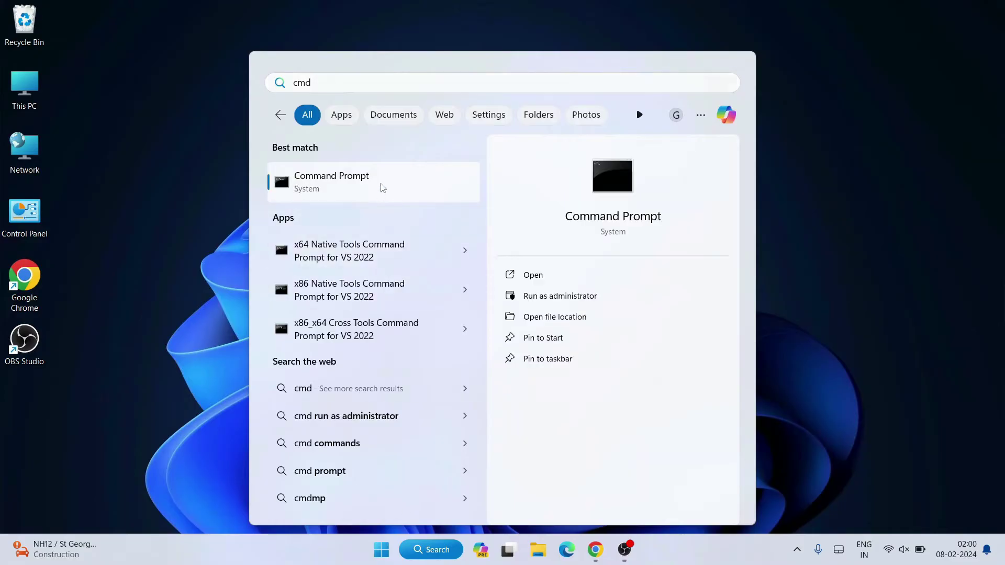
{"action": "left_click", "coordinate": [381, 187]}
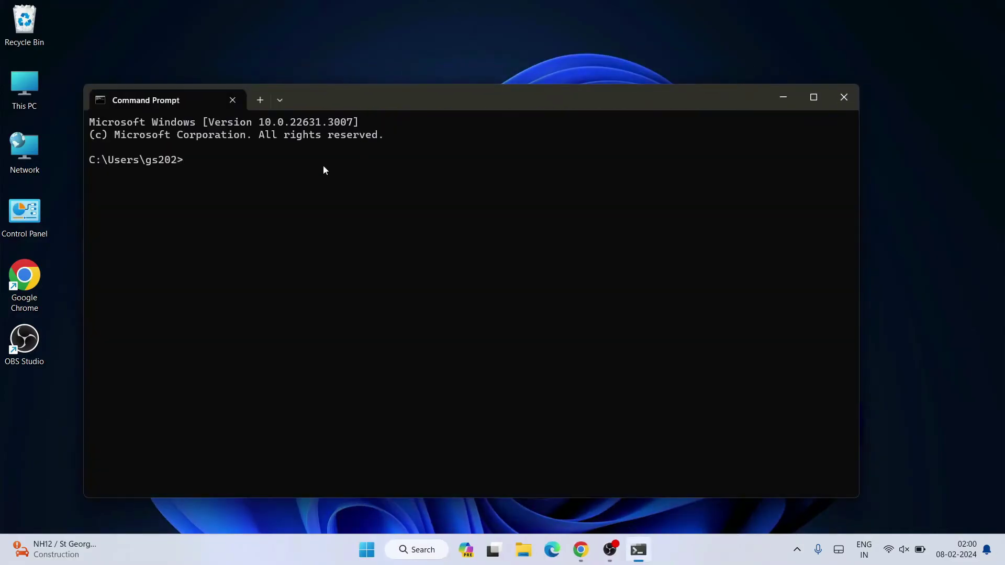
{"action": "type", "text": "pytho"}
{"action": "type", "text": "n --"}
{"action": "type", "text": "version"}
Run python --version and highlight the reported Python 3.12.2
{"action": "key", "text": "Return"}
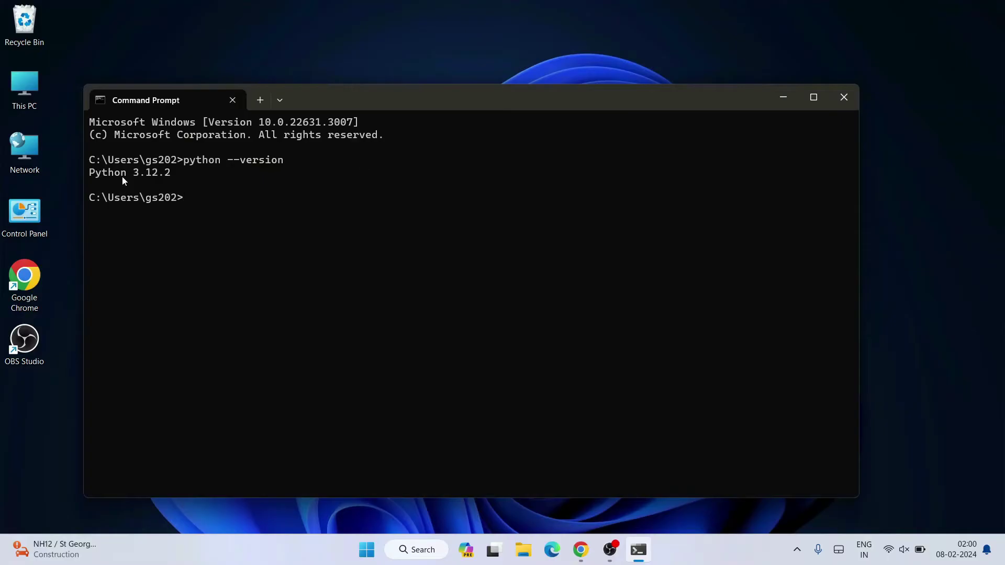
{"action": "left_click_drag", "start_coordinate": [90, 173], "coordinate": [200, 180]}
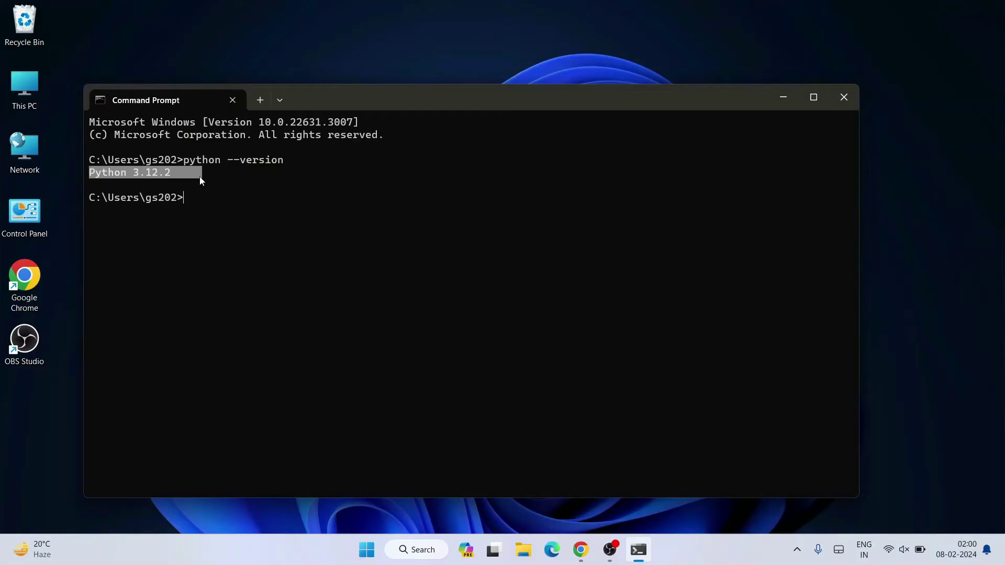
Run py -m pip --version and highlight the reported pip 24.0
{"action": "left_click", "coordinate": [192, 203]}
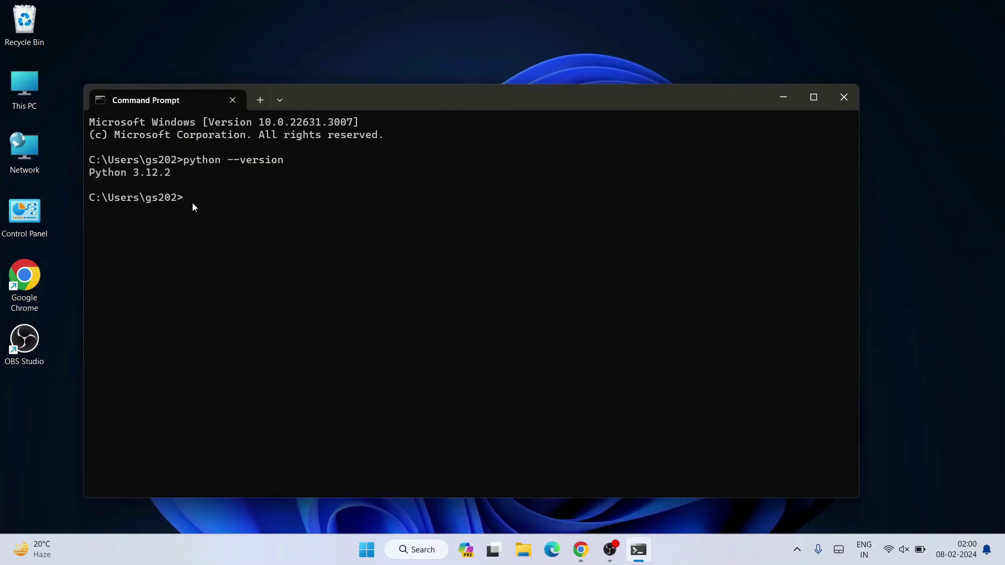
{"action": "type", "text": "p"}
{"action": "type", "text": "y "}
{"action": "type", "text": "-m pi"}
{"action": "type", "text": "p -"}
{"action": "type", "text": "-version"}
{"action": "key", "text": "Return"}
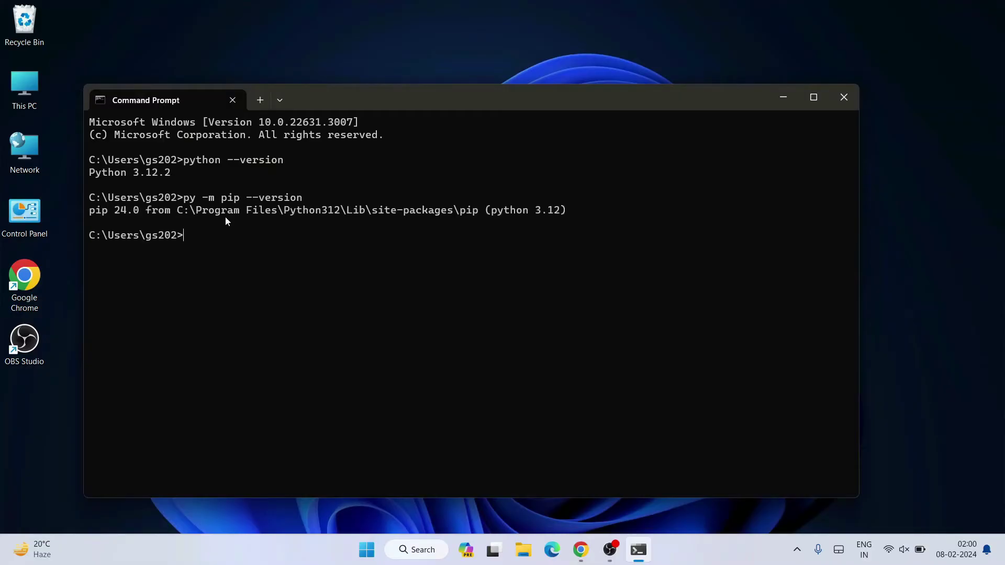
{"action": "left_click_drag", "start_coordinate": [90, 211], "coordinate": [142, 219]}
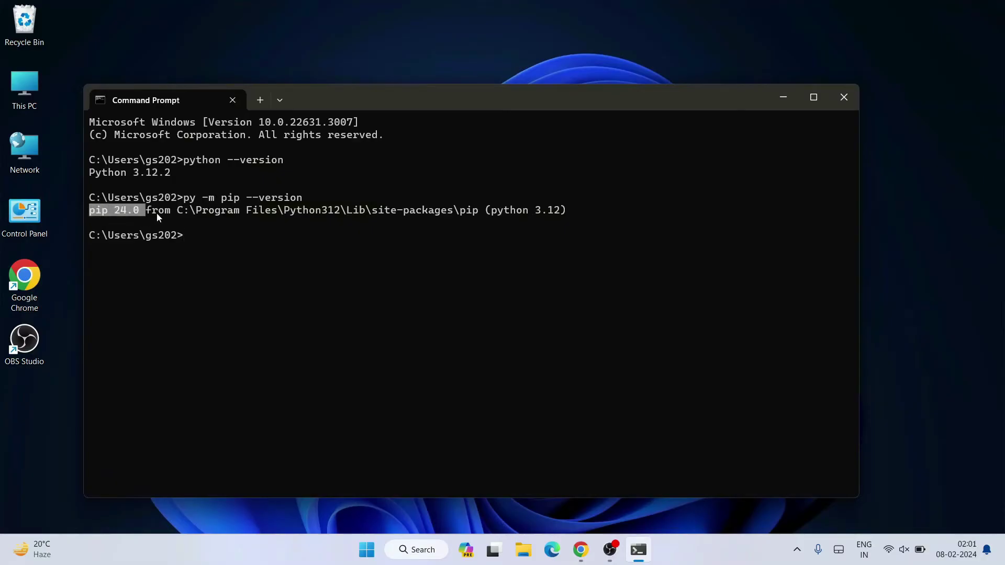
{"action": "left_click", "coordinate": [157, 213]}
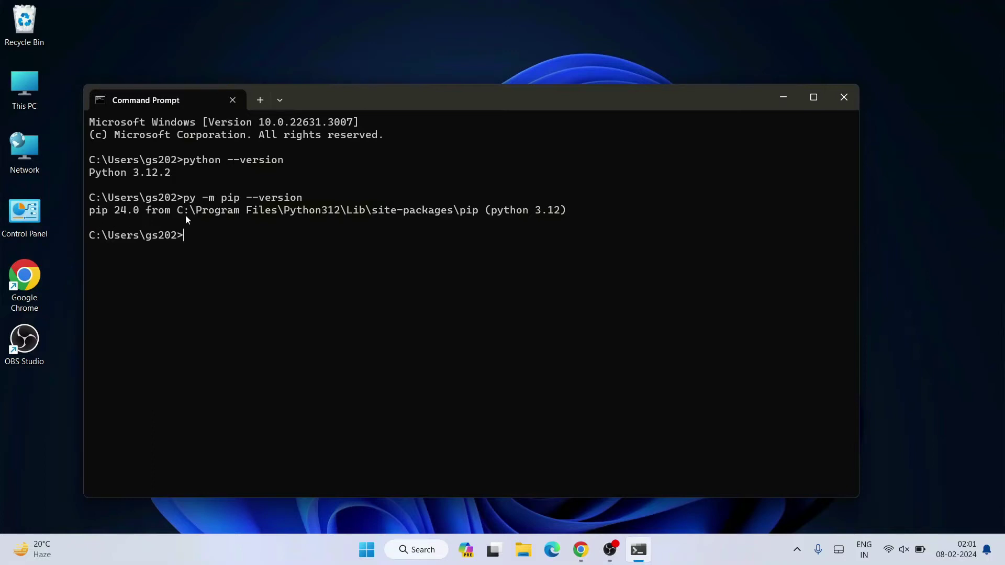
{"action": "type", "text": "python.exe -"}
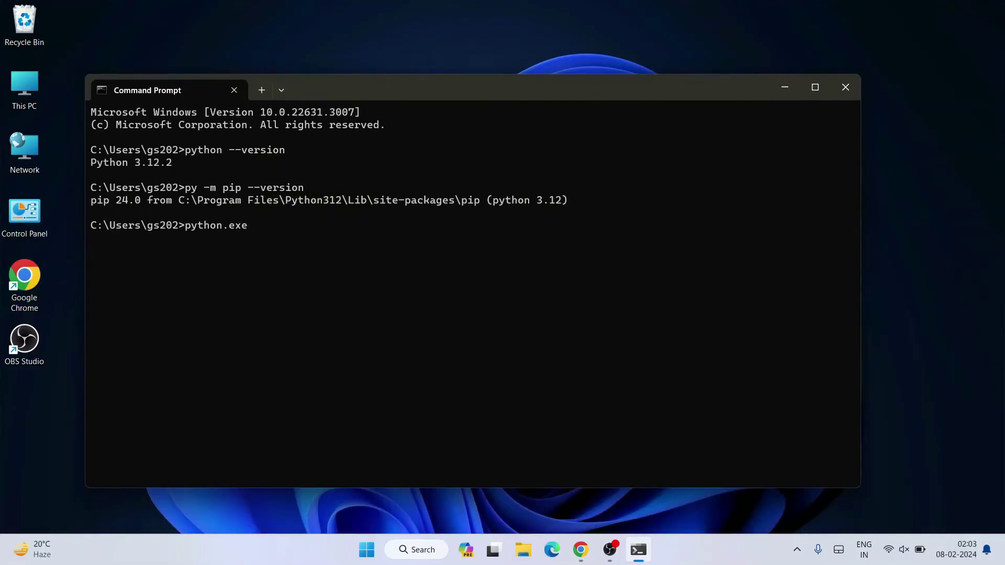
{"action": "type", "text": "m "}
{"action": "type", "text": "pip insta"}
{"action": "type", "text": "ll "}
{"action": "type", "text": "--up"}
{"action": "type", "text": "grade"}
{"action": "type", "text": " pip"}
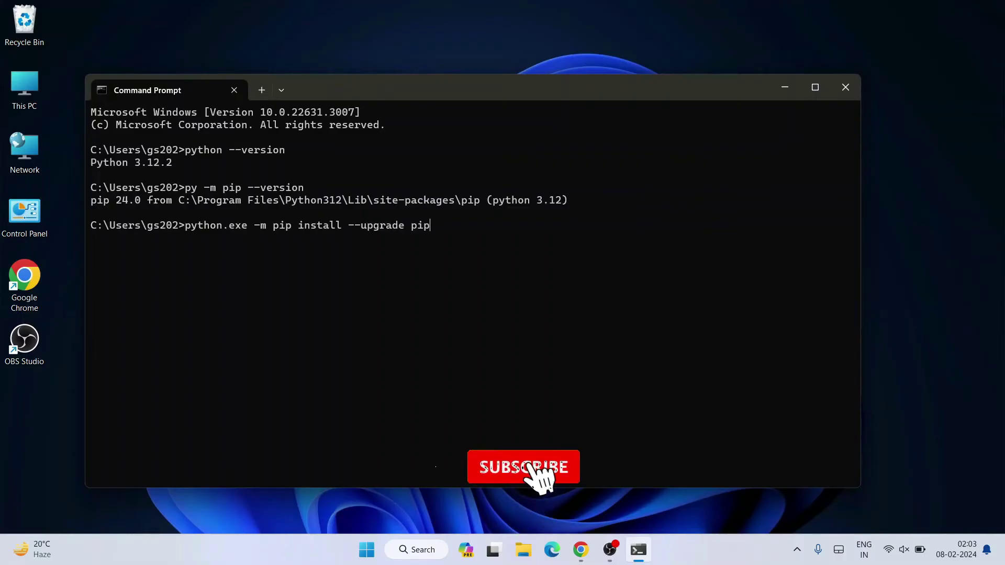
Run python.exe -m pip install --upgrade pip and highlight the 'already satisfied' pip 24.0 message
{"action": "key", "text": "Return"}
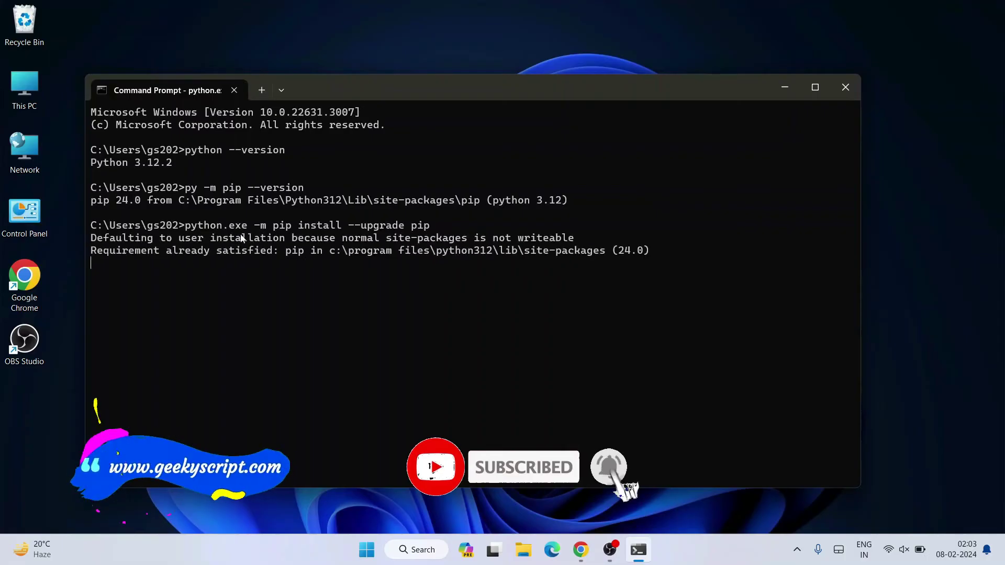
{"action": "mouse_move", "coordinate": [92, 251]}
{"action": "left_mouse_down"}
{"action": "mouse_move", "coordinate": [235, 262]}
{"action": "mouse_move", "coordinate": [275, 252]}
{"action": "left_mouse_up"}
{"action": "left_click", "coordinate": [339, 253]}
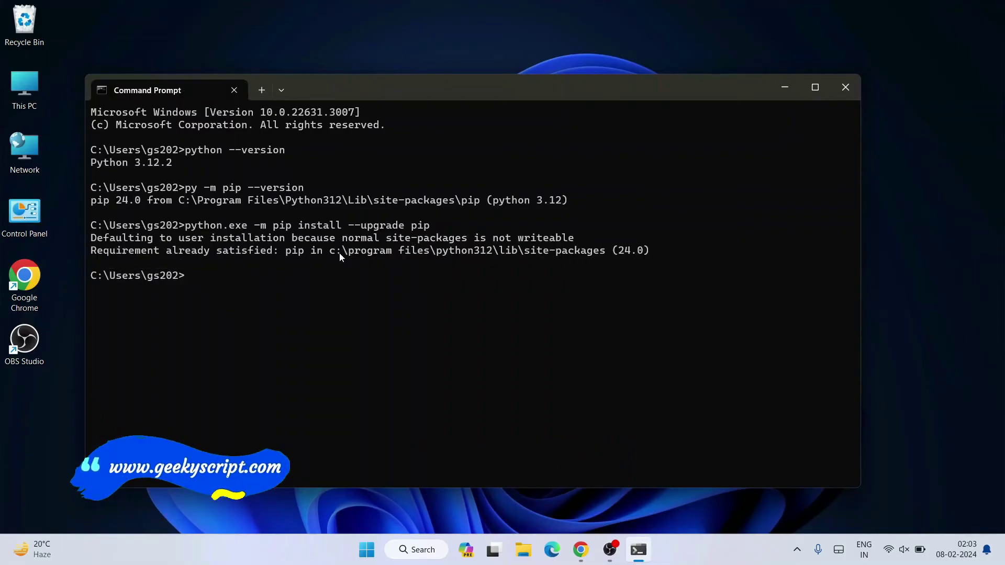
{"action": "left_click_drag", "start_coordinate": [605, 251], "coordinate": [698, 253]}
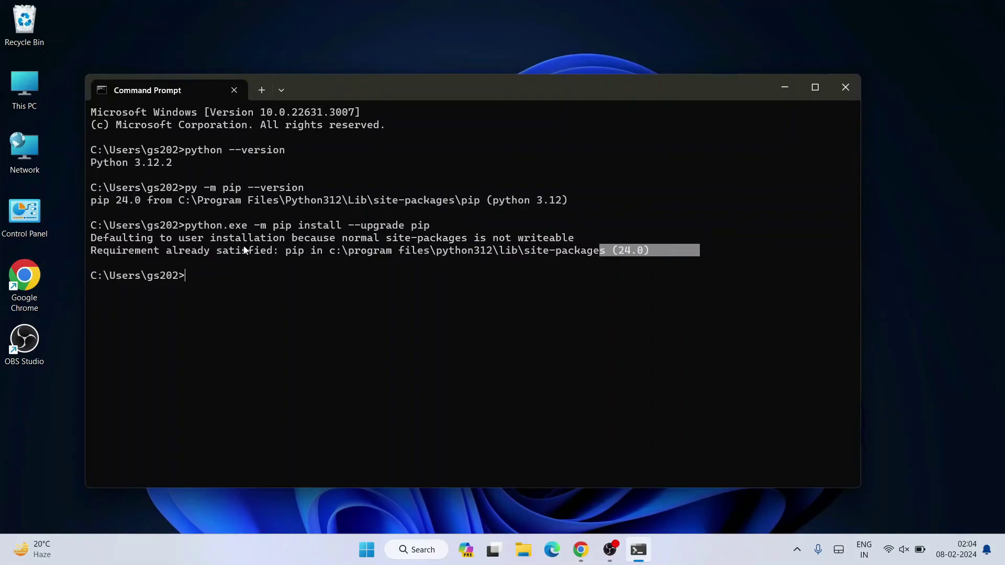
Select and copy the python.exe pip upgrade command text from the console
{"action": "mouse_move", "coordinate": [92, 225]}
{"action": "left_mouse_down"}
{"action": "mouse_move", "coordinate": [380, 259]}
{"action": "mouse_move", "coordinate": [464, 228]}
{"action": "left_mouse_up"}
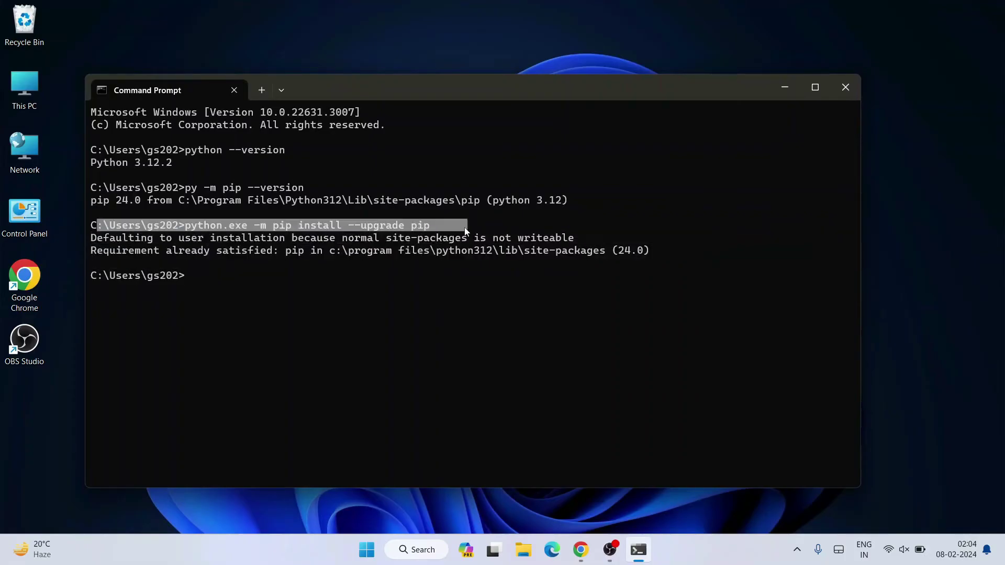
{"action": "right_click", "coordinate": [486, 229]}
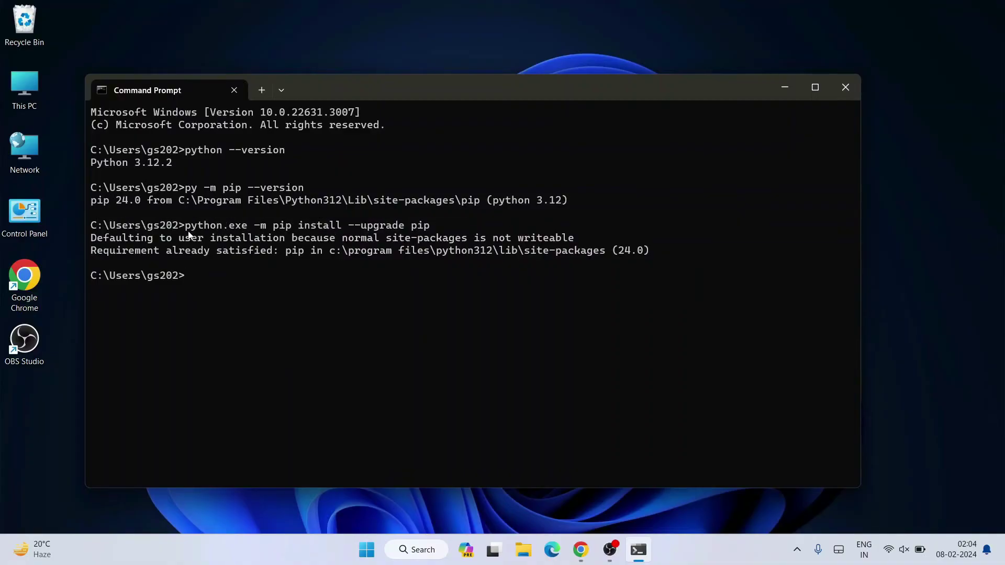
{"action": "left_click_drag", "start_coordinate": [182, 227], "coordinate": [525, 238]}
{"action": "right_click", "coordinate": [464, 226]}
{"action": "type", "text": "cls"}
Clear the console with cls
{"action": "key", "text": "Return"}
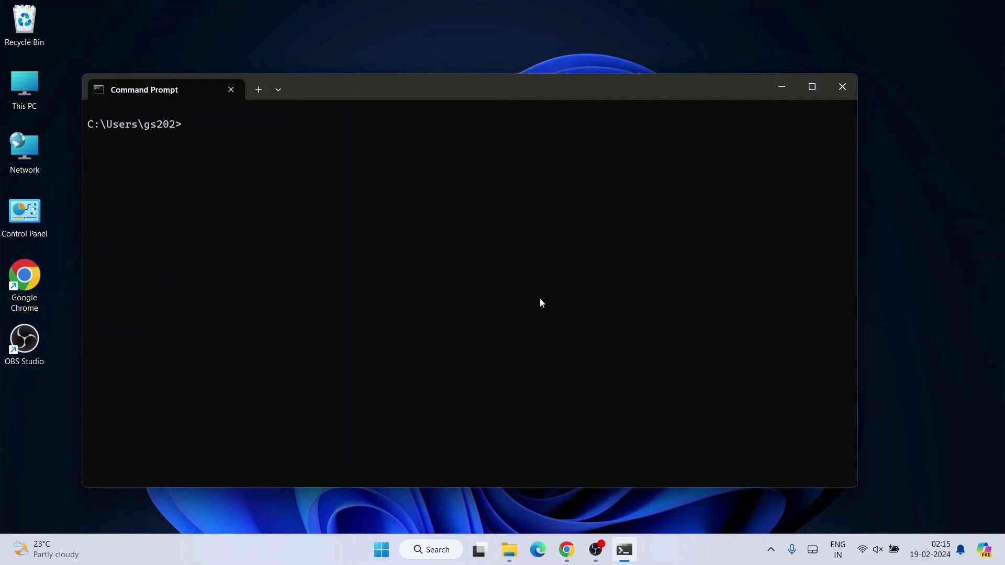
{"action": "type", "text": "p"}
{"action": "type", "text": "ip inst"}
{"action": "type", "text": "all sele"}
{"action": "type", "text": "nium"}
Run pip install selenium and highlight the installed selenium 4.17.2 version
{"action": "key", "text": "Return"}
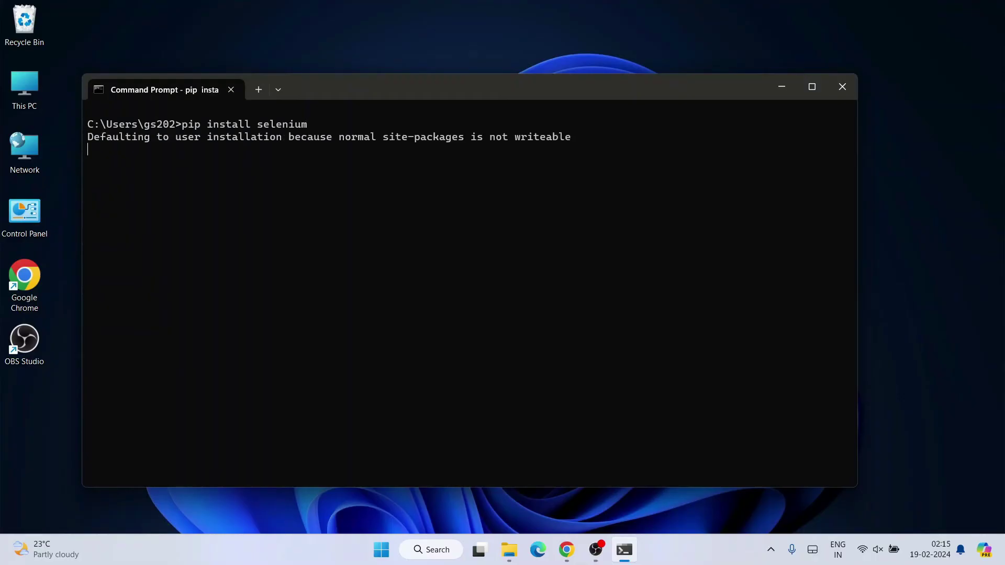
{"action": "left_click_drag", "start_coordinate": [93, 149], "coordinate": [243, 145]}
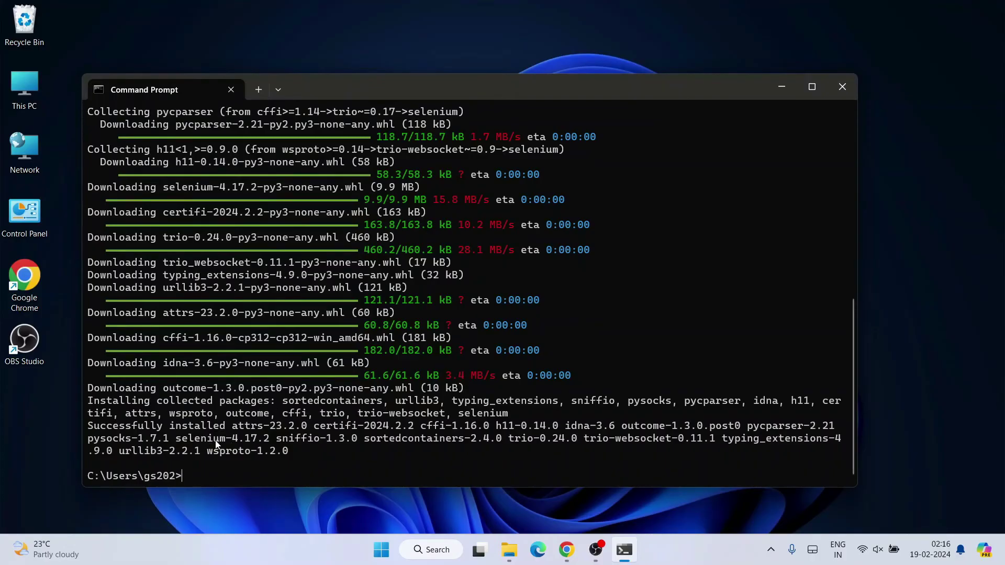
{"action": "left_click_drag", "start_coordinate": [214, 438], "coordinate": [270, 444]}
{"action": "left_click", "coordinate": [432, 550]}
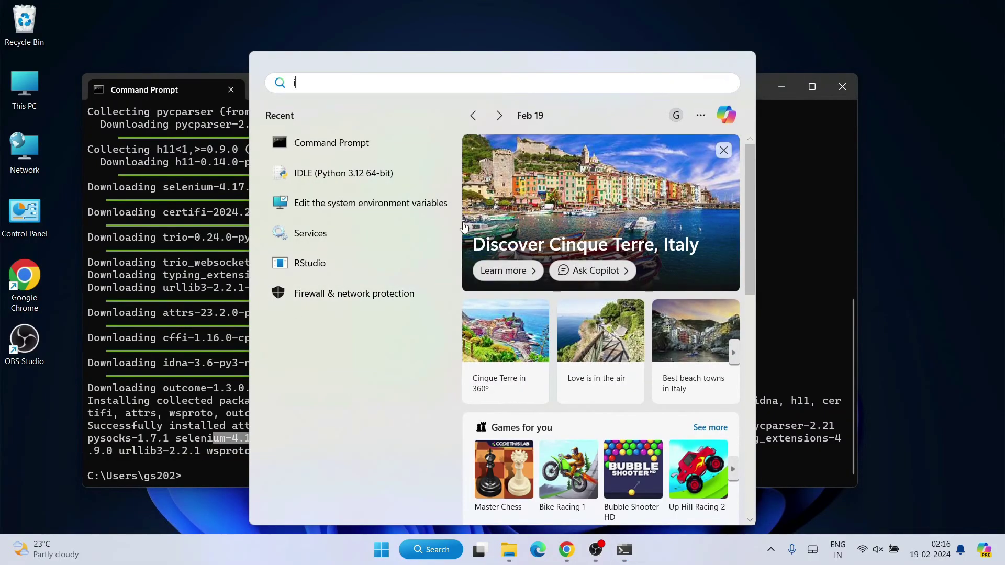
{"action": "type", "text": "idle"}
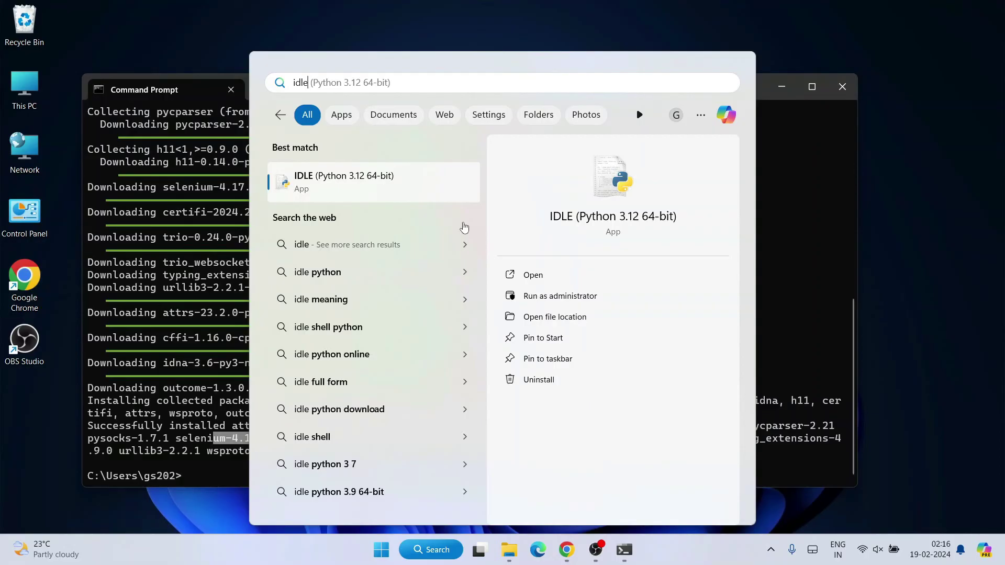
Launch IDLE (Python 3.12 64-bit) from an idle search
{"action": "key", "text": "Return"}
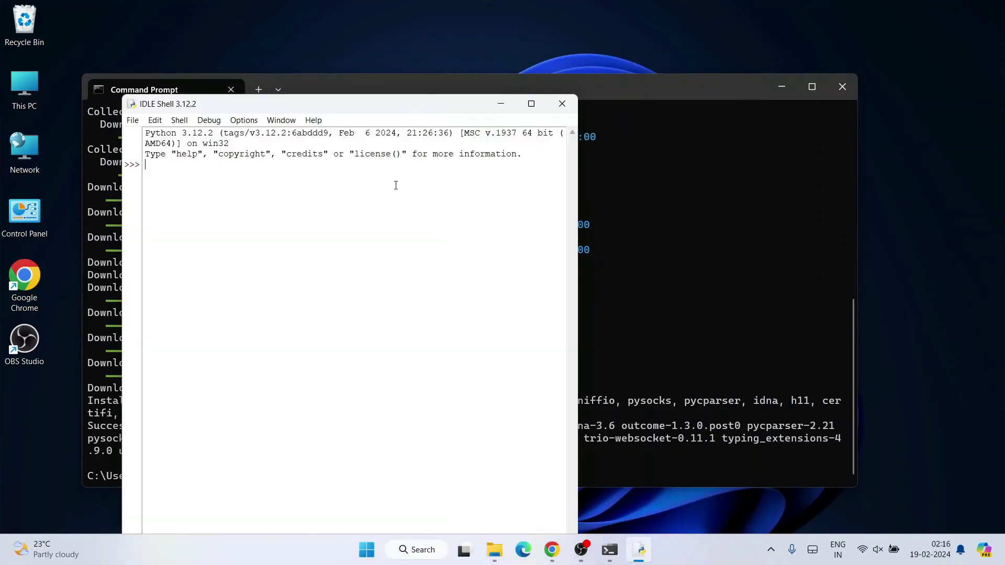
Move the IDLE Shell window and run import selenium, which completes without errors
{"action": "left_click_drag", "start_coordinate": [302, 108], "coordinate": [412, 63]}
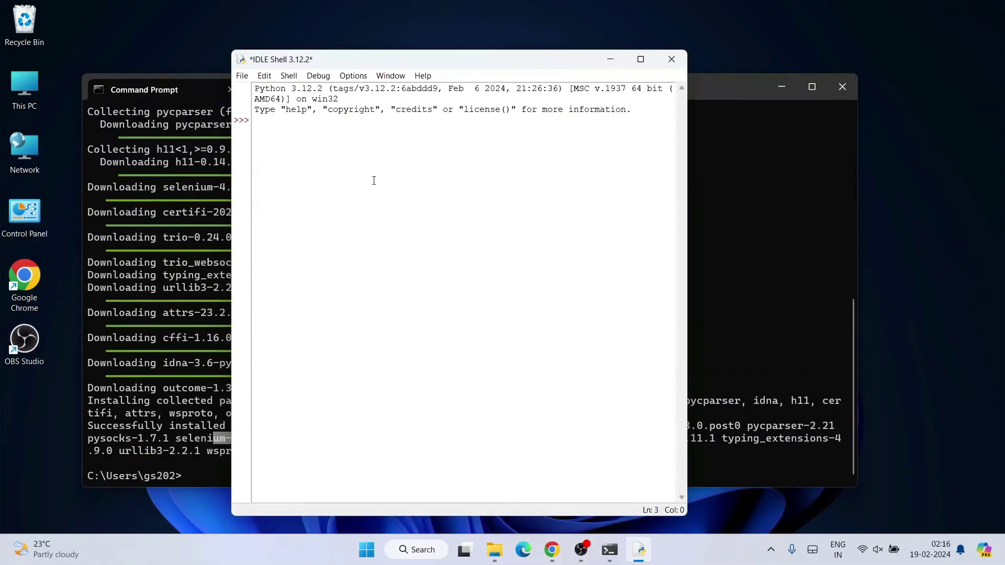
{"action": "type", "text": "import se"}
{"action": "type", "text": "lenium"}
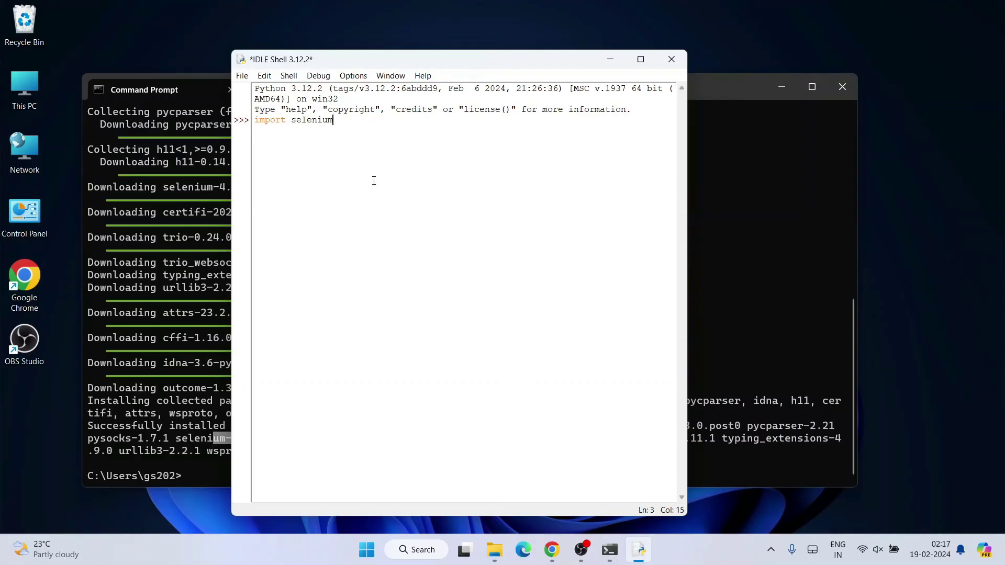
{"action": "key", "text": "Return"}
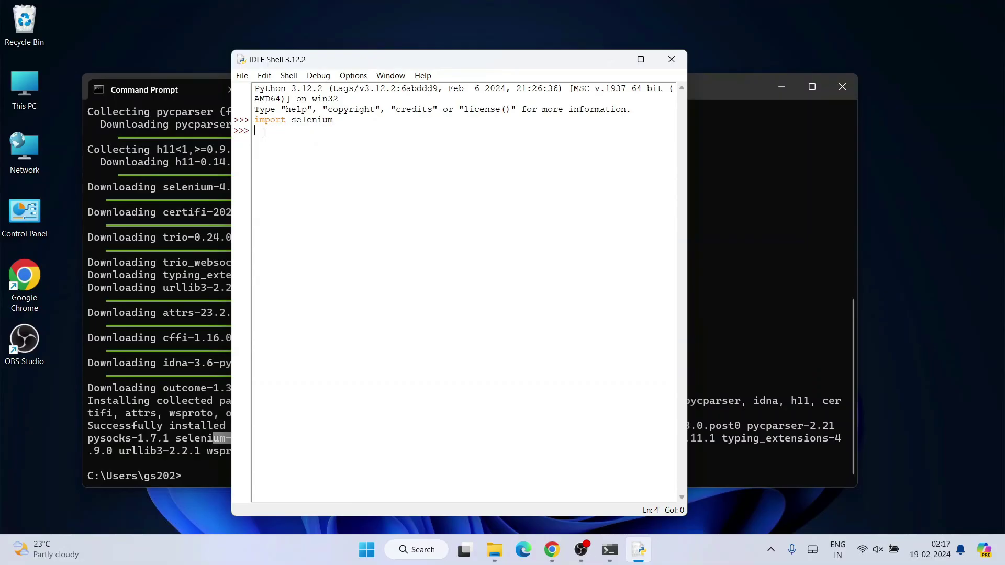
{"action": "left_click_drag", "start_coordinate": [345, 124], "coordinate": [314, 110]}
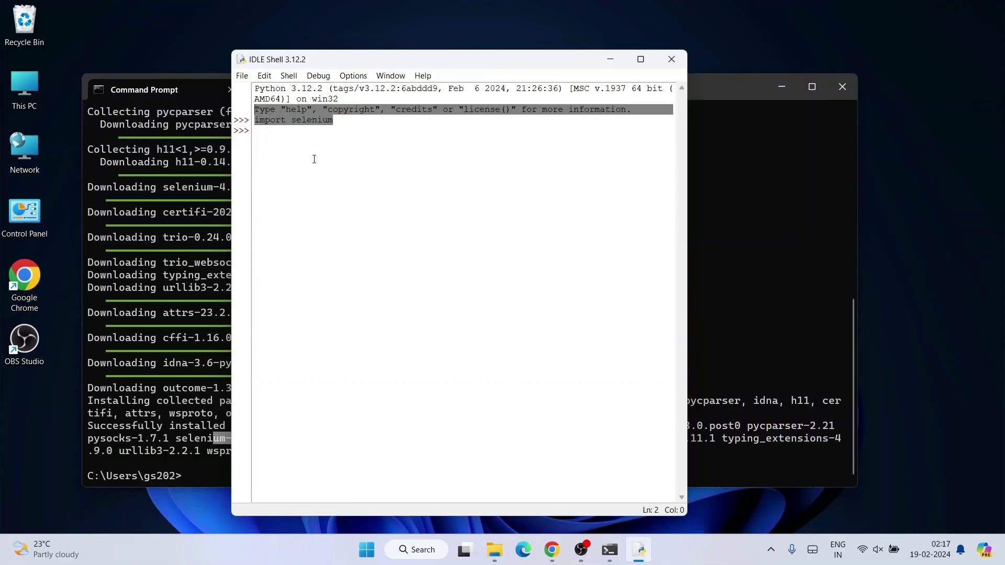
{"action": "left_click", "coordinate": [278, 126]}
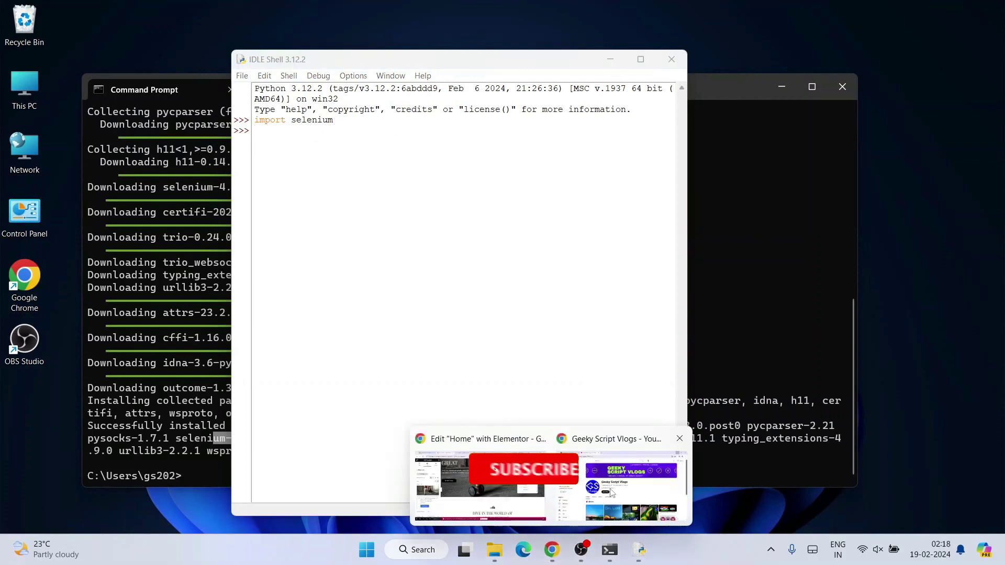
{"action": "left_click", "coordinate": [552, 550]}
{"action": "left_click_drag", "start_coordinate": [355, 237], "coordinate": [550, 240]}
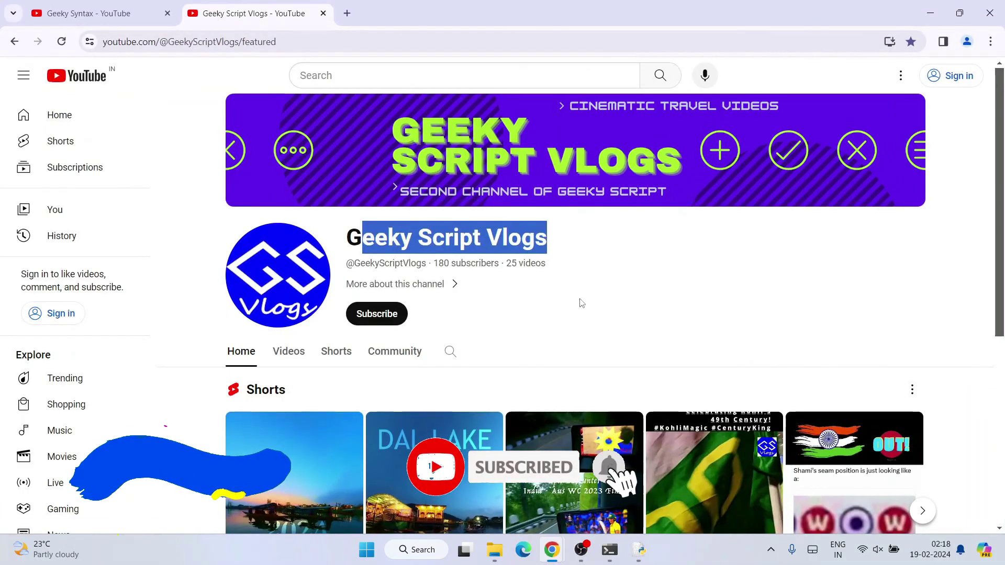
{"action": "left_click", "coordinate": [638, 299]}
{"action": "scroll", "coordinate": [638, 322], "scroll_direction": "down", "scroll_amount": 1}
{"action": "scroll", "coordinate": [639, 272], "scroll_direction": "down", "scroll_amount": 1}
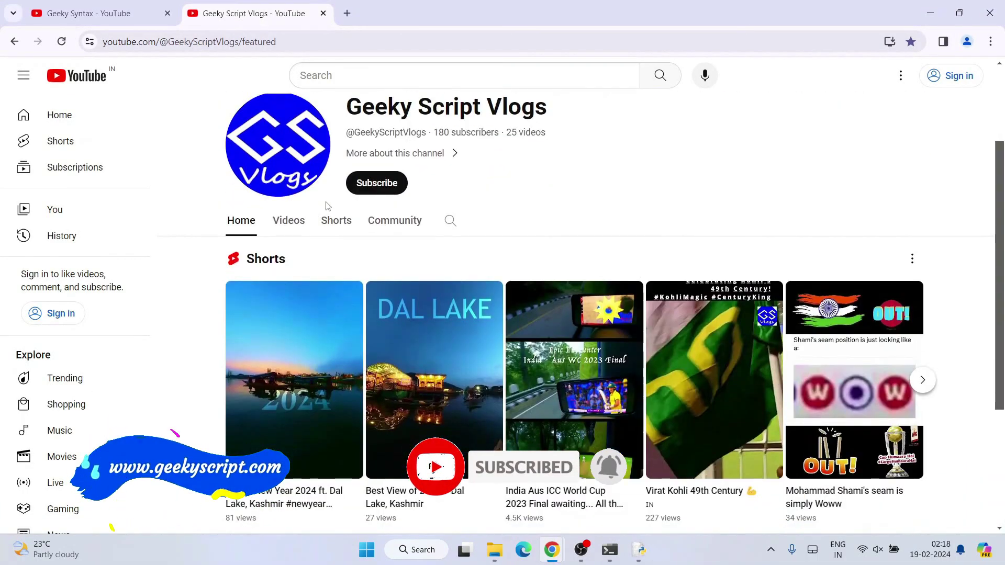
{"action": "left_click", "coordinate": [96, 14]}
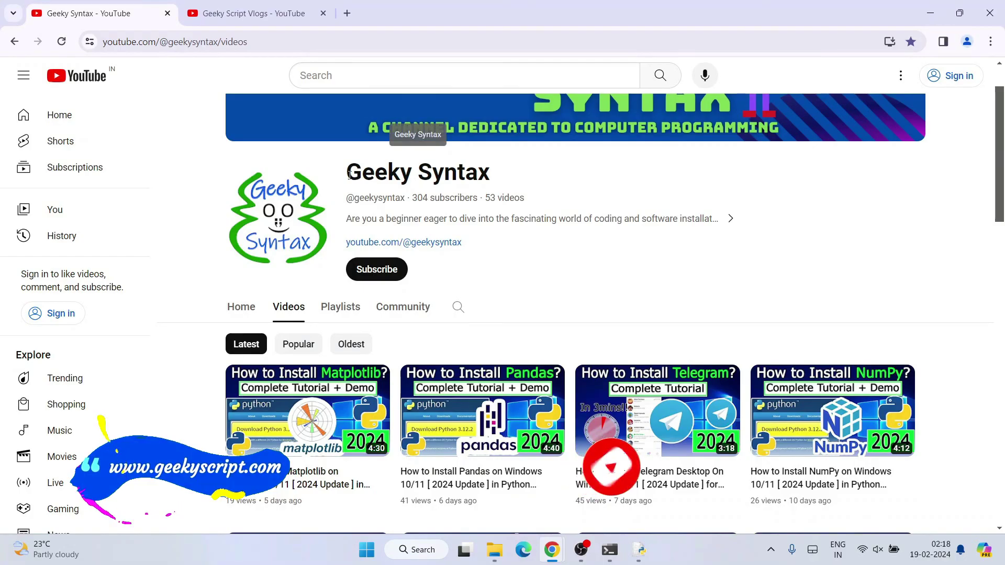
{"action": "left_click_drag", "start_coordinate": [361, 173], "coordinate": [490, 173]}
{"action": "left_click", "coordinate": [571, 183]}
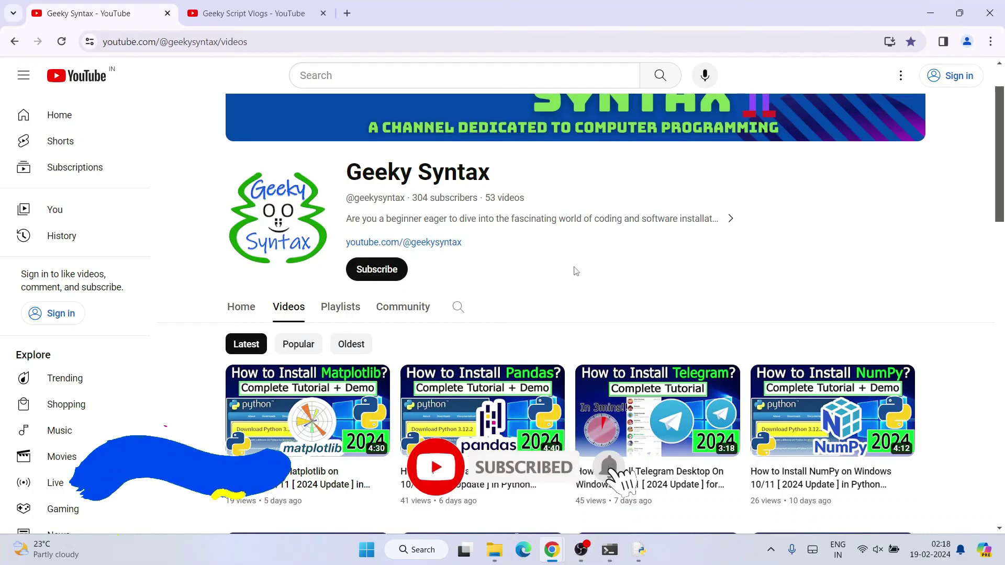
{"action": "left_click_drag", "start_coordinate": [387, 172], "coordinate": [662, 202]}
{"action": "left_click", "coordinate": [700, 188]}
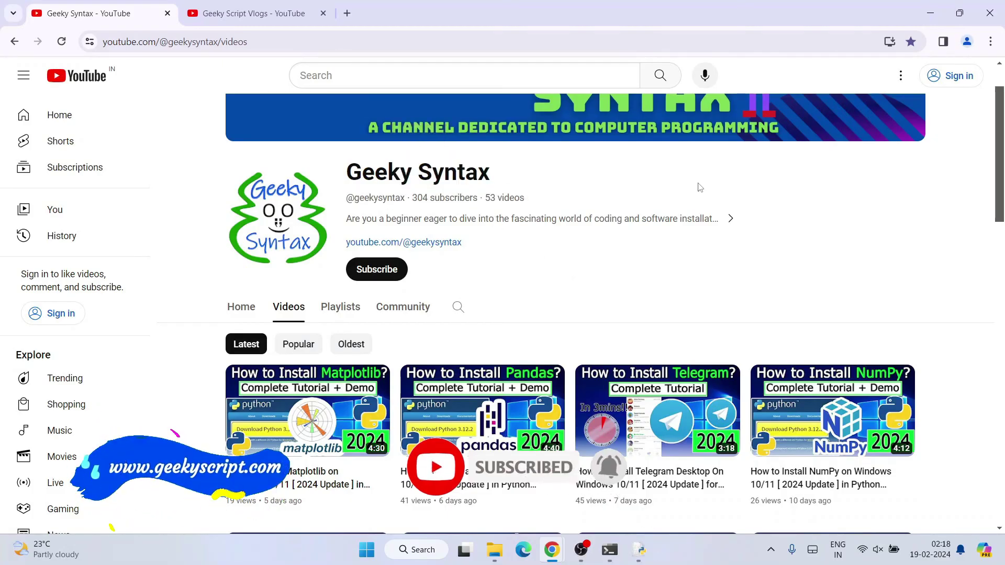
{"action": "left_click", "coordinate": [930, 13]}
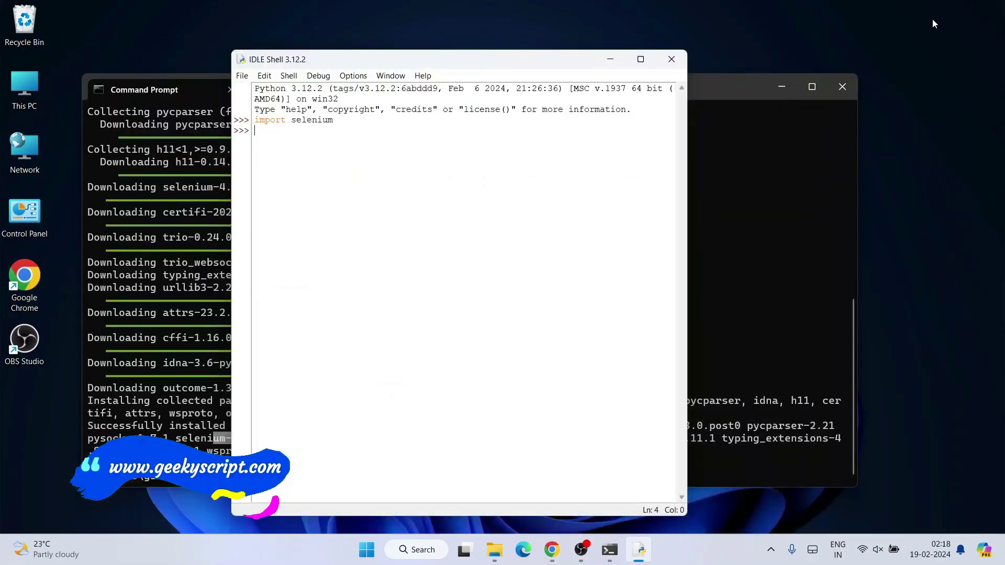